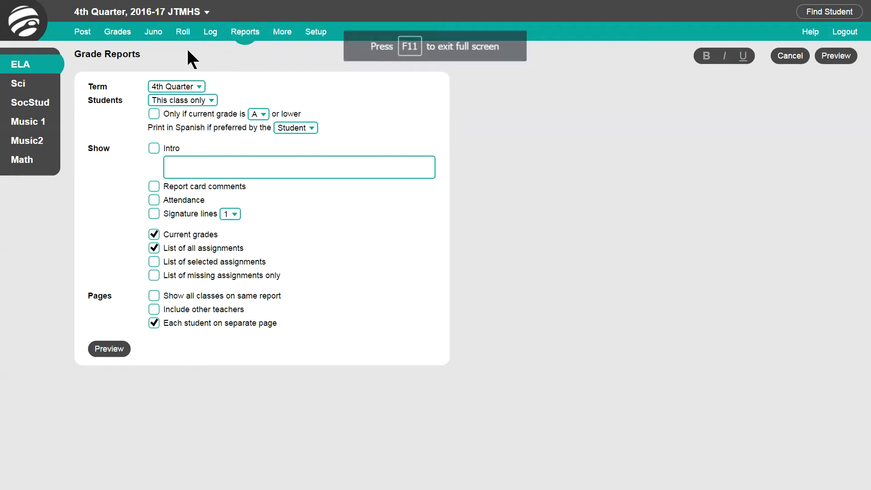
- Limit the 4th Quarter, this-class-only grade report to students whose current grade is A or lower, with Spanish printing by student preference
click(200, 89)
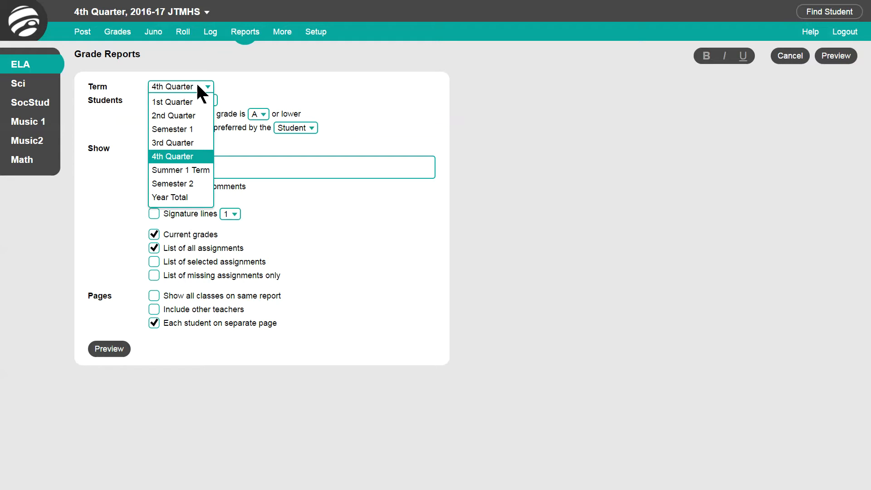
click(198, 86)
click(210, 101)
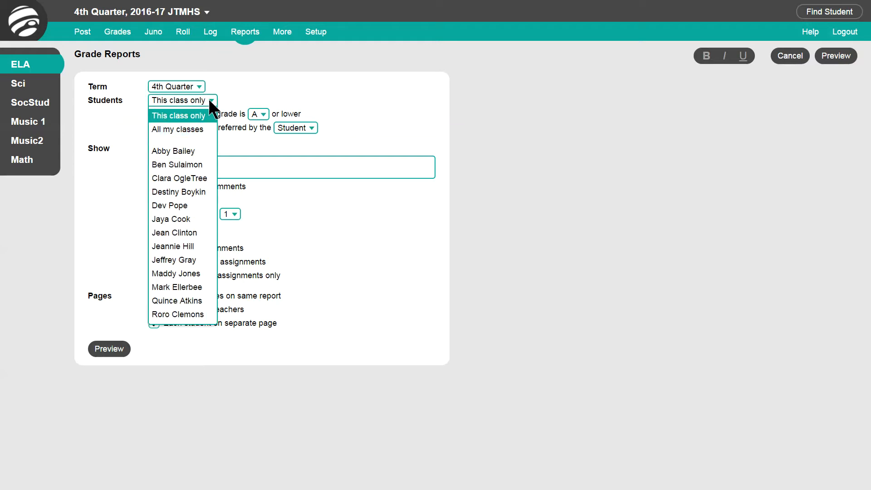
click(208, 98)
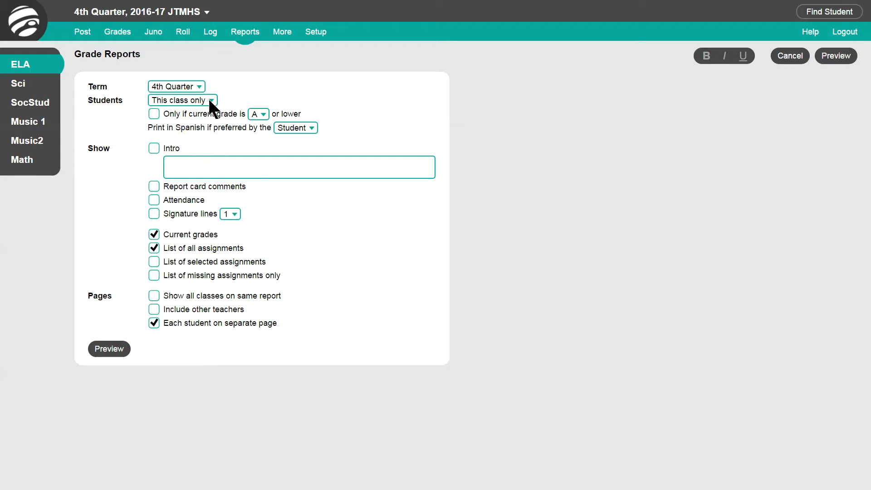
click(150, 115)
click(263, 115)
click(263, 116)
click(311, 128)
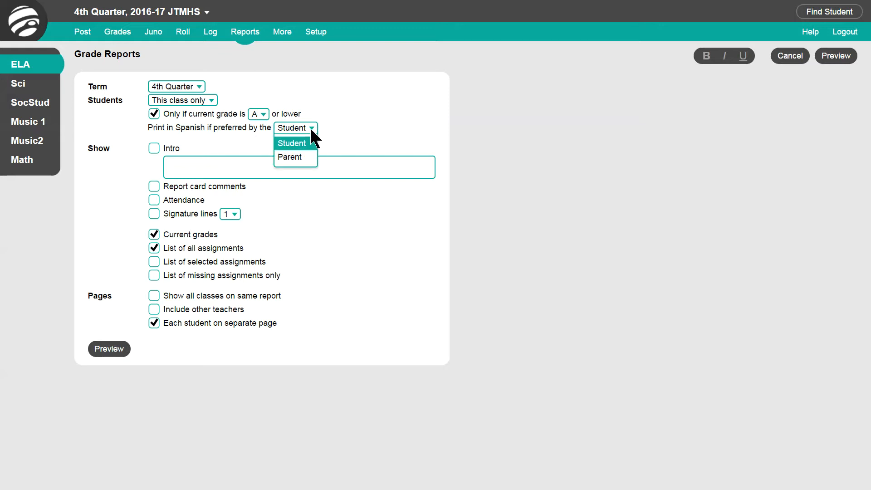
click(312, 129)
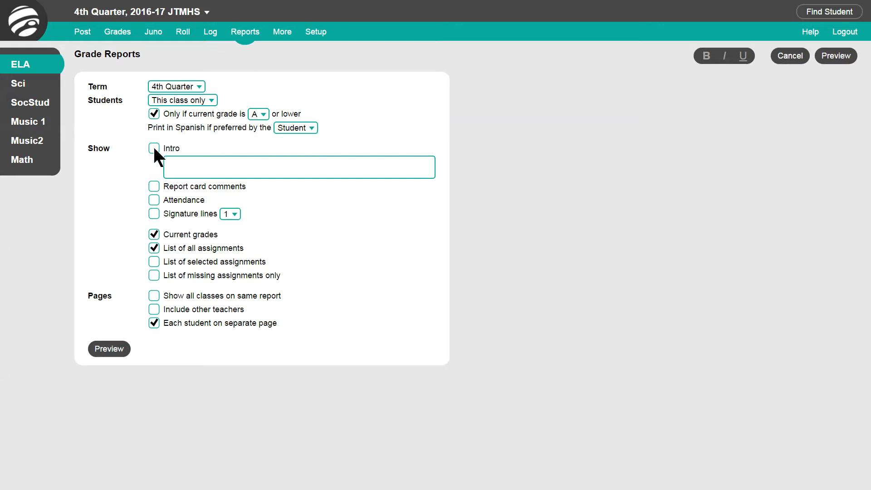
- Add the intro "This grade report shows your student's current progress in ELA class." plus attendance, signature lines, all classes and other teachers
click(178, 159)
text(This grade report shows your student's current progress in ELA class.)
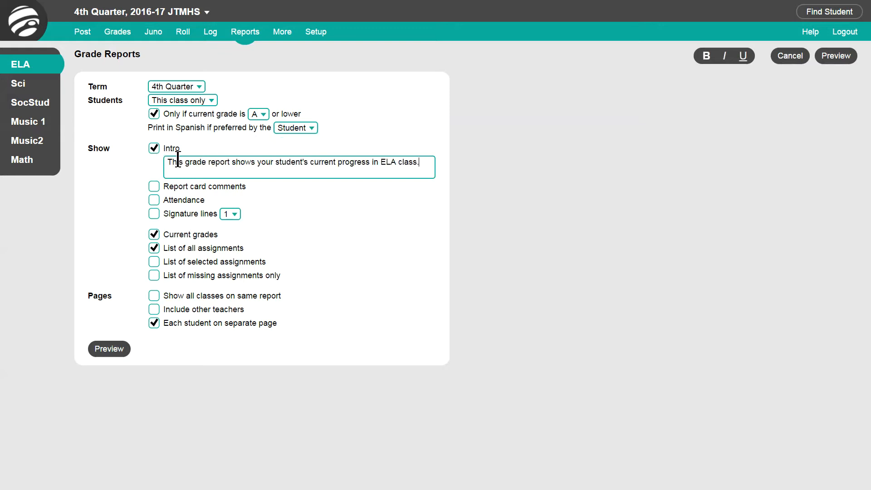
click(154, 200)
click(153, 212)
- Open the grading setup page
click(317, 31)
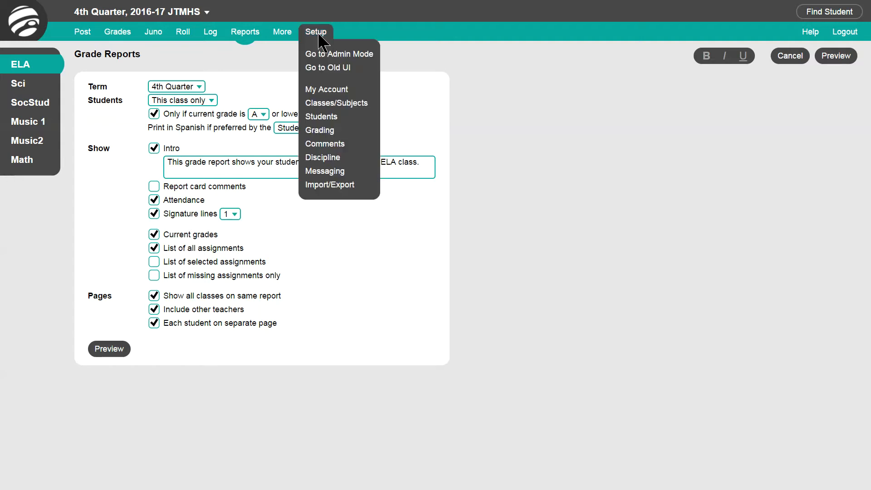
click(332, 136)
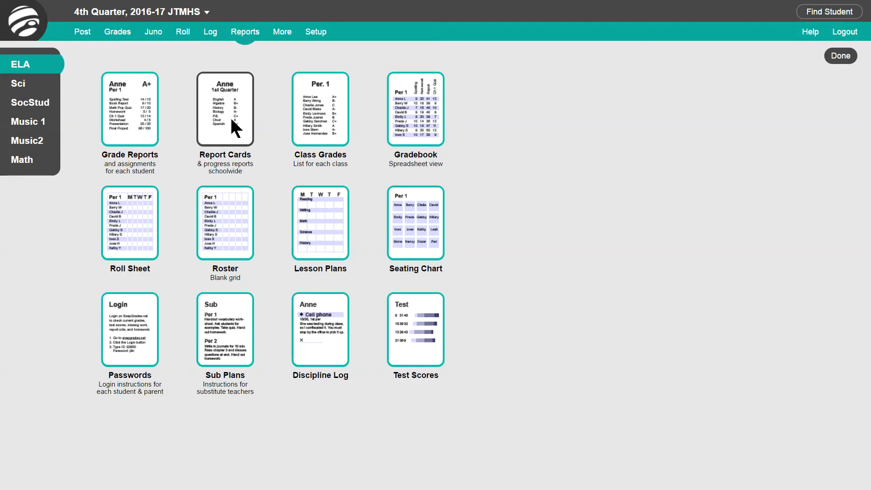
- Open the Class Grades report and examine its class choices and list-order options
click(312, 124)
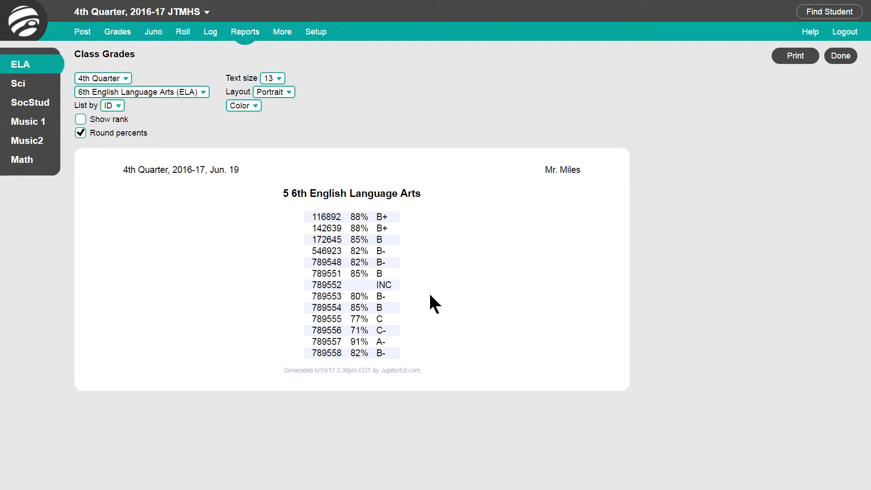
click(198, 91)
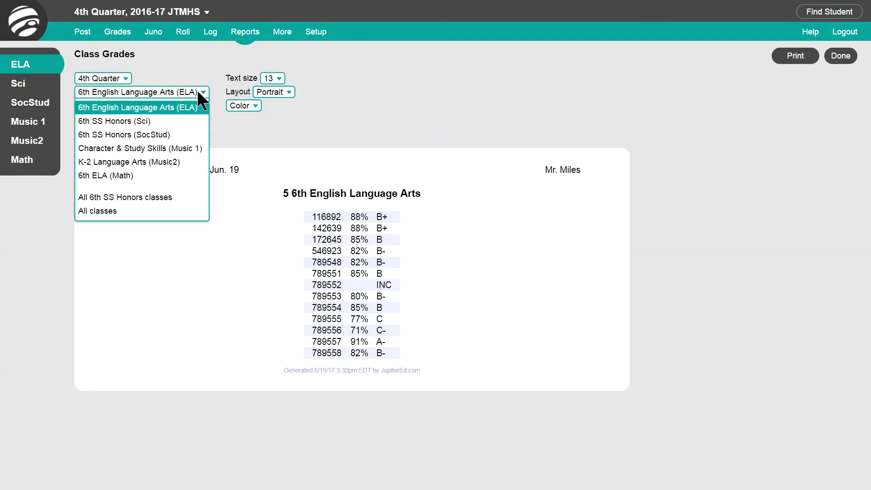
click(197, 90)
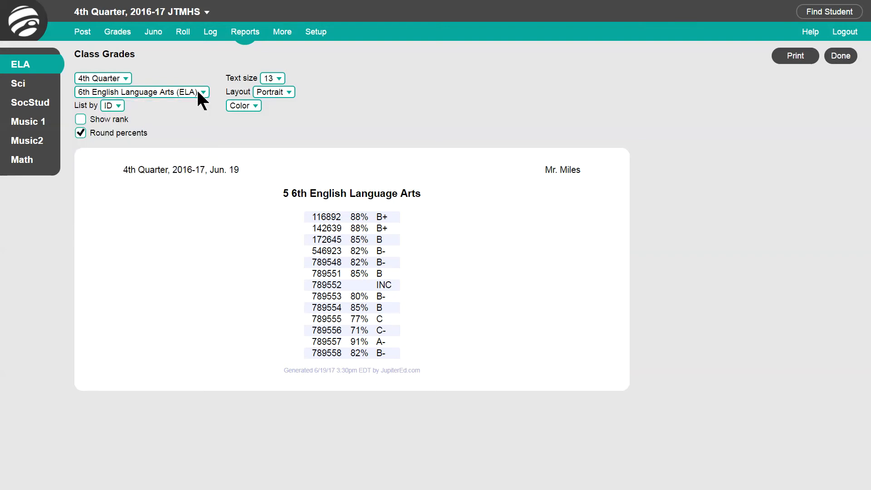
click(118, 105)
click(116, 122)
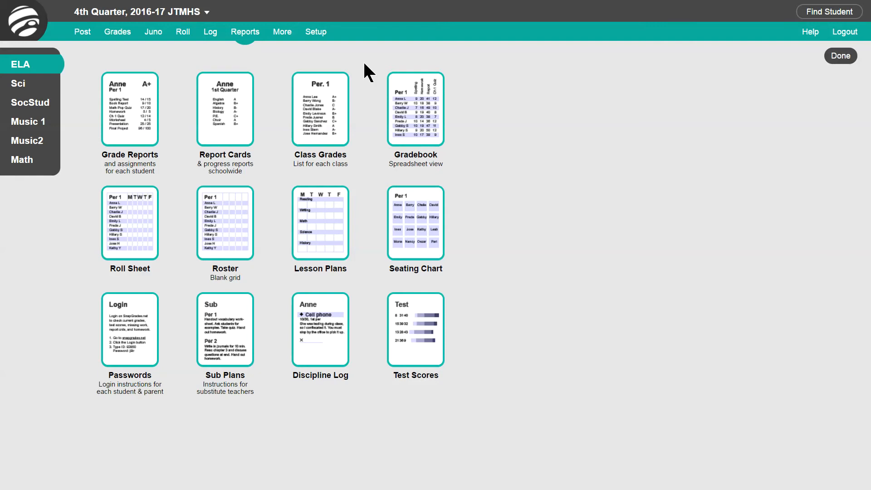
- Open the Gradebook report, check the assignment selection choices, and set it to 36 columns per page
click(404, 87)
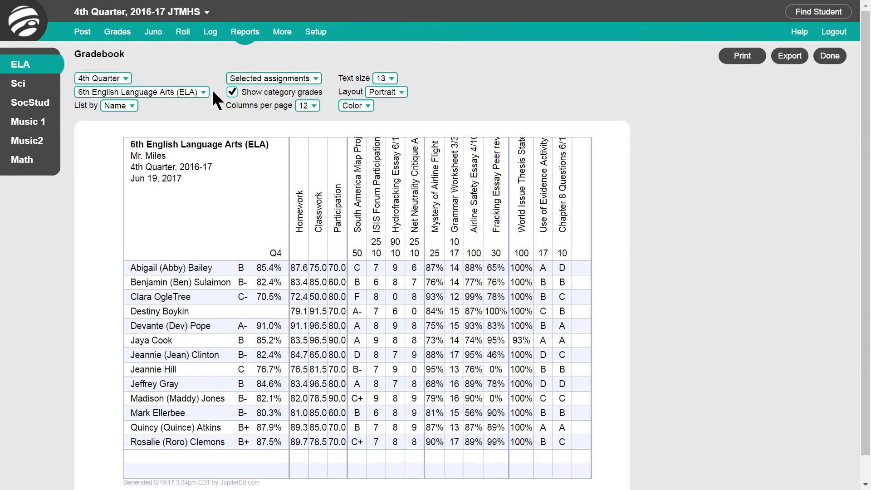
click(312, 81)
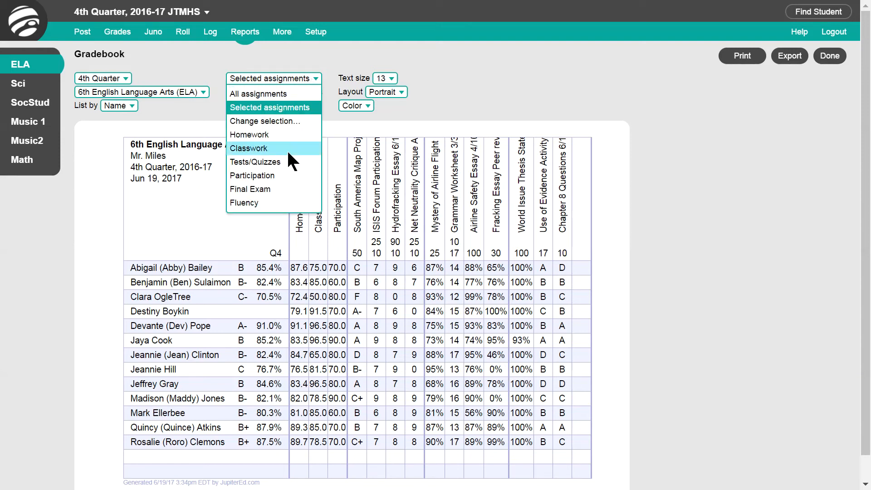
click(311, 79)
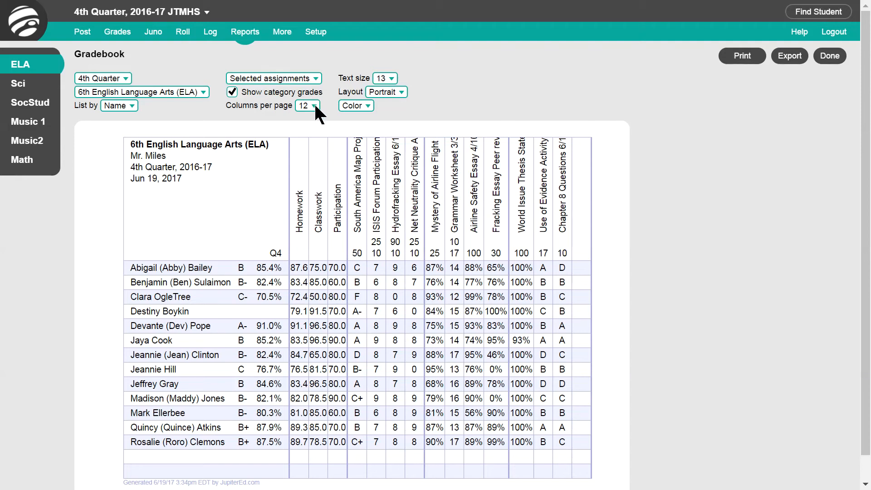
click(315, 106)
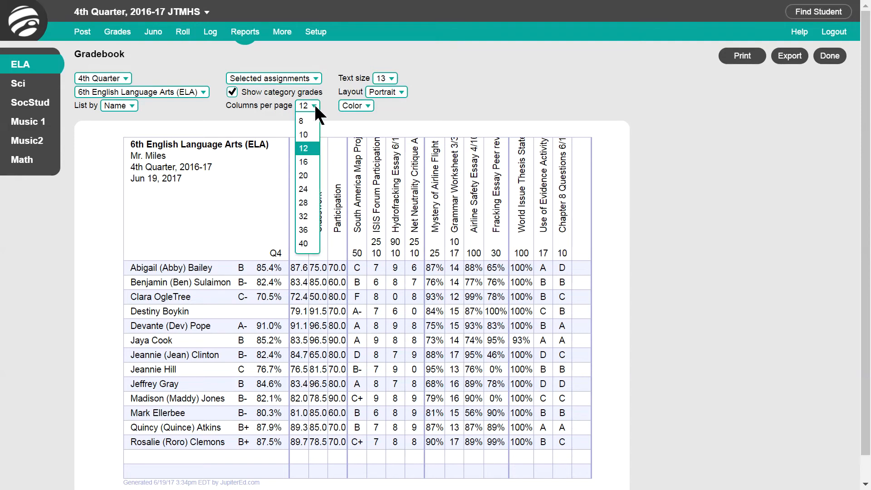
click(302, 230)
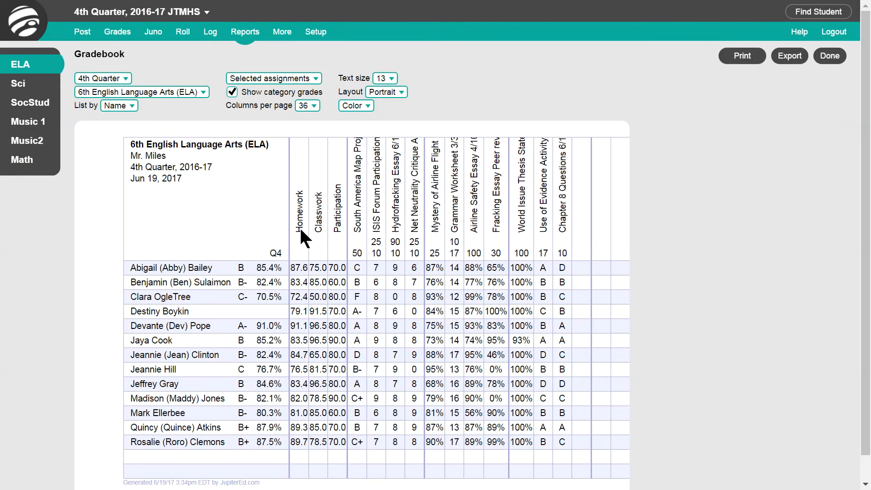
- Switch the Gradebook report to landscape layout with 12 columns per page
click(399, 92)
click(393, 121)
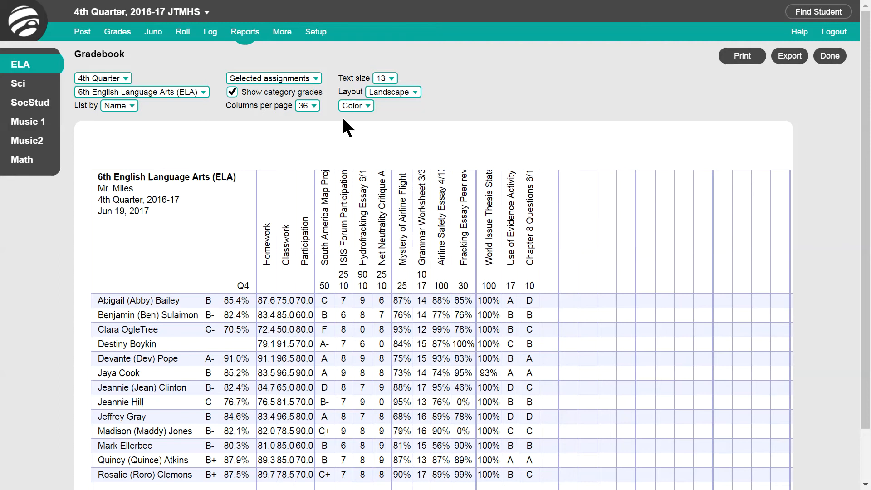
click(313, 111)
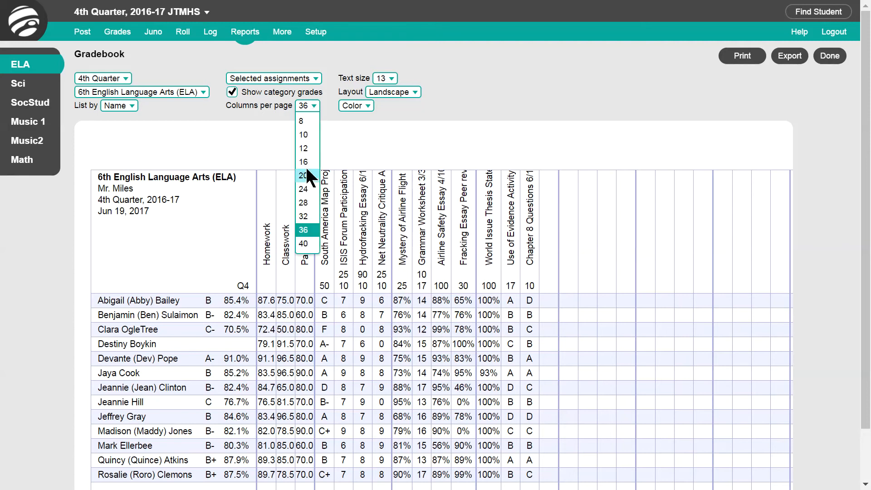
click(307, 149)
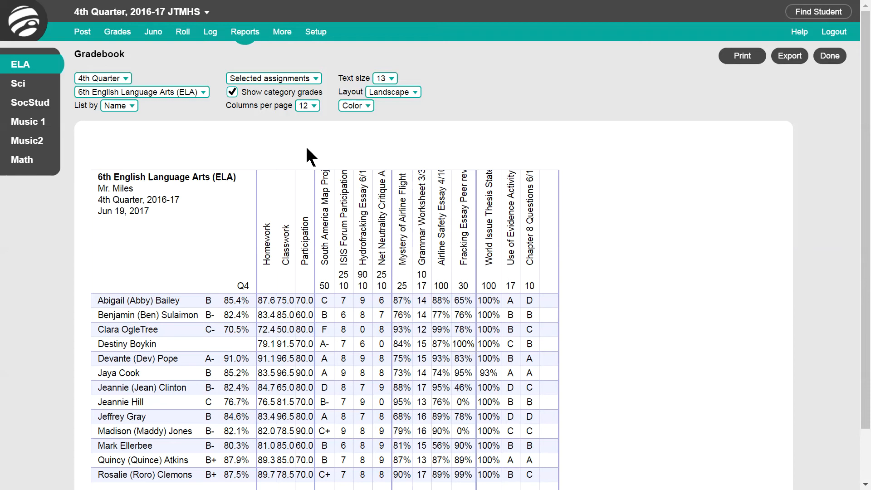
- Open the Roll Sheet report for 6th English Language Arts (ELA), make it blank, and check the start date choices
click(260, 34)
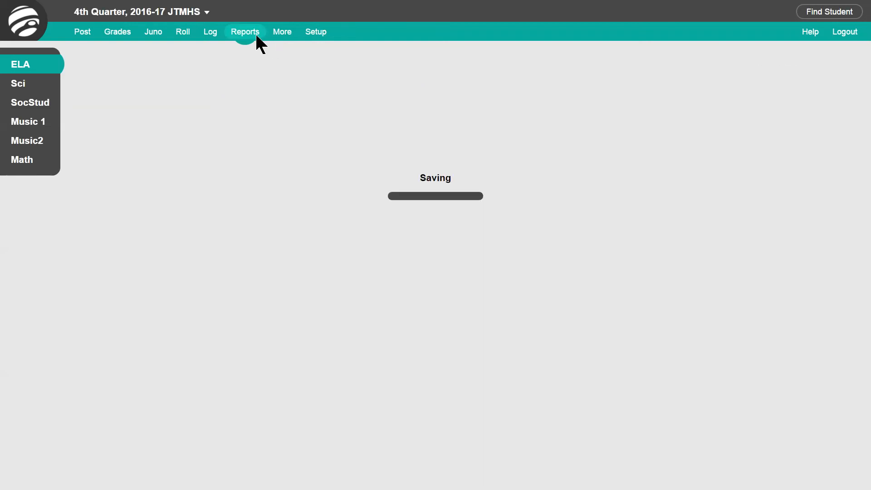
click(126, 213)
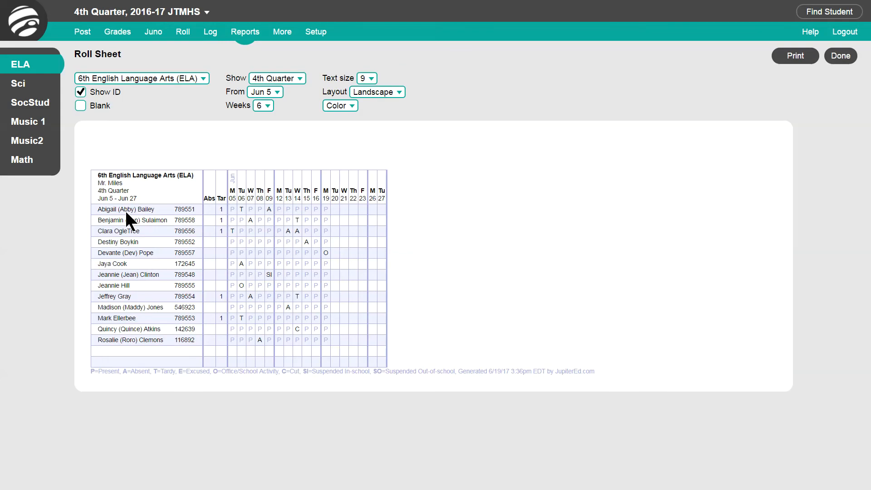
click(204, 82)
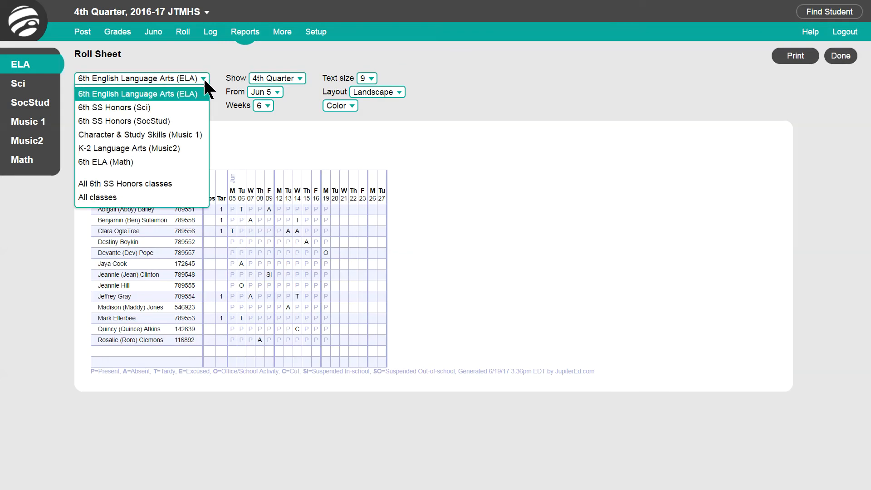
click(203, 78)
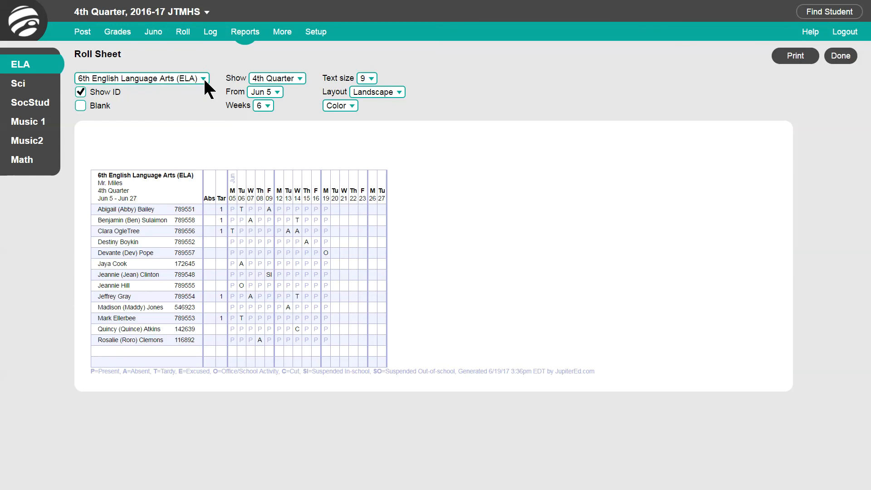
click(81, 106)
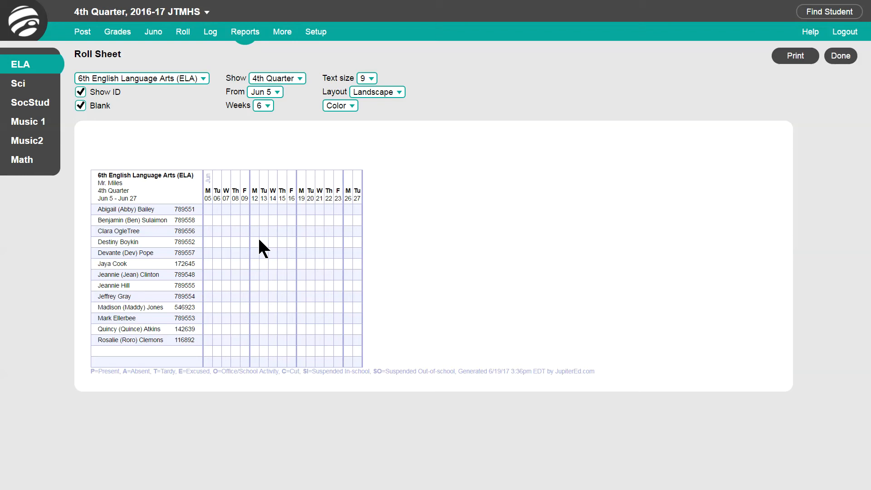
click(277, 92)
click(277, 92)
- View the blank-grid Roster report and the Lesson Plans report
click(249, 32)
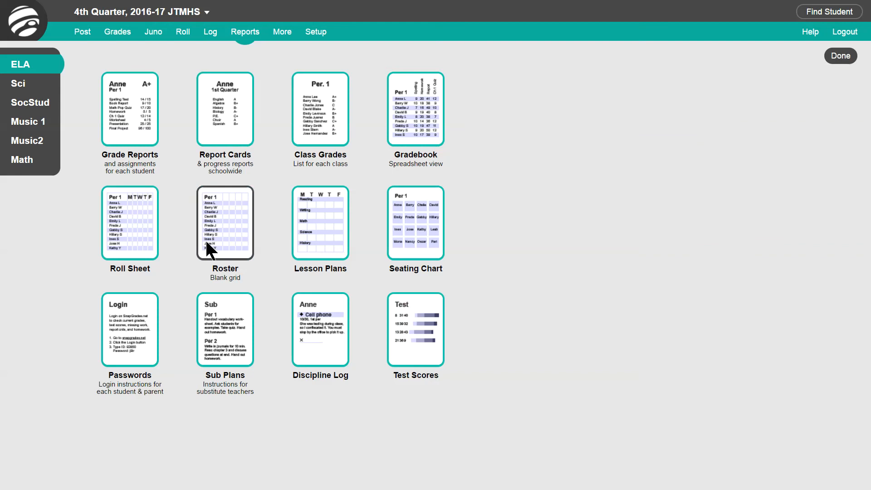
click(214, 240)
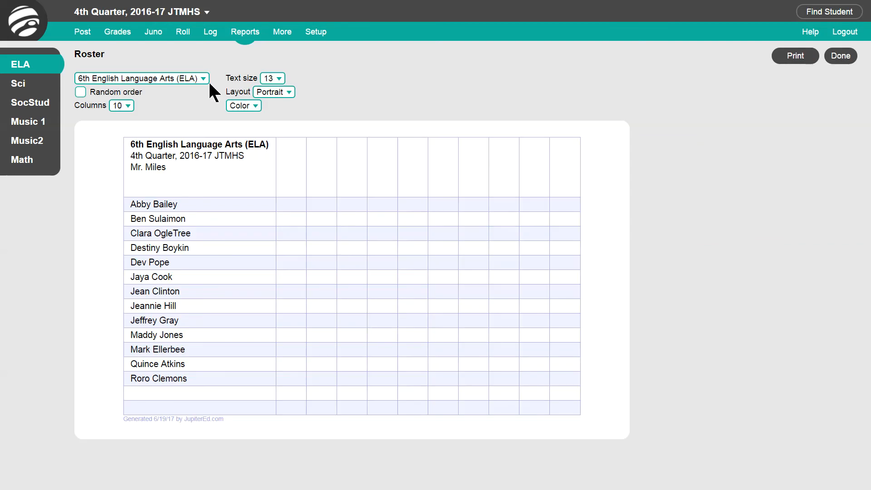
click(248, 32)
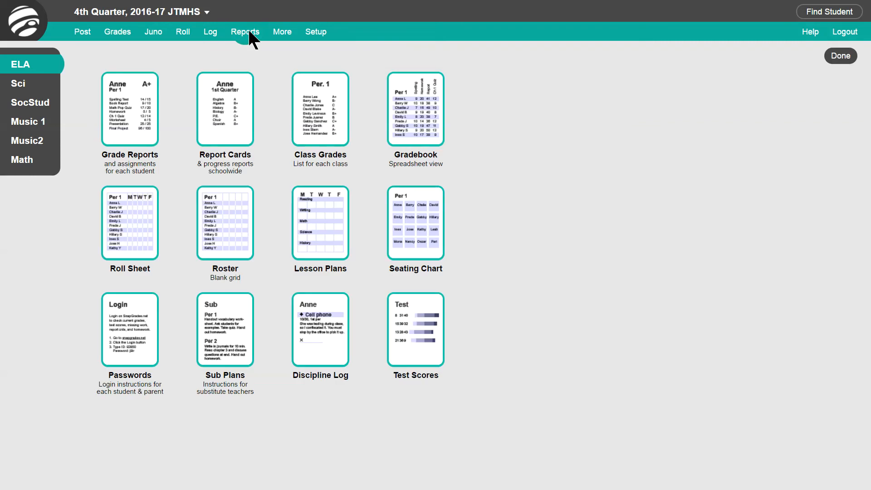
click(333, 237)
- Open the ELA seating chart and move the topmost seat sideways so it sits above the middle group of seats
click(281, 32)
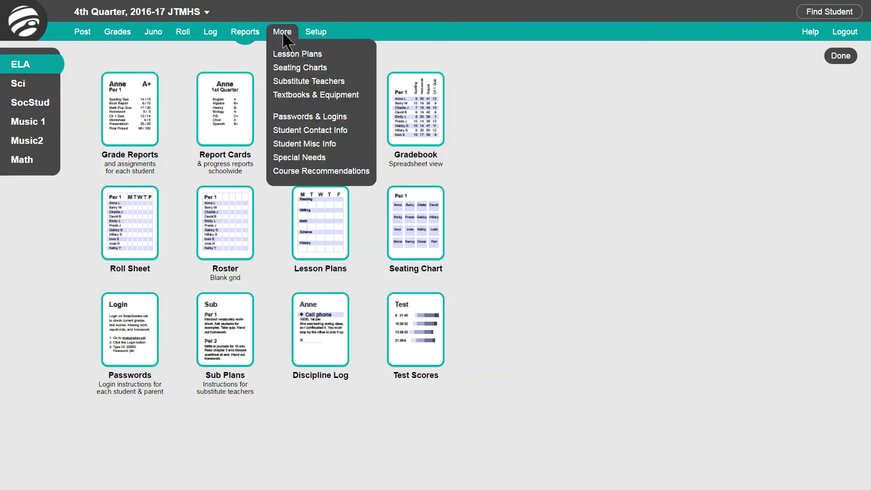
click(289, 67)
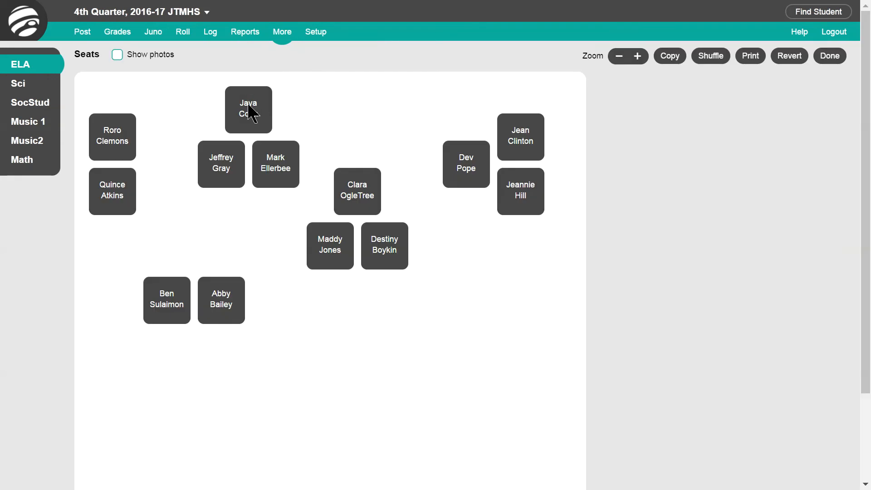
drag(249, 105, 331, 111)
- Show the student photos on the seating chart and switch back to names
click(117, 55)
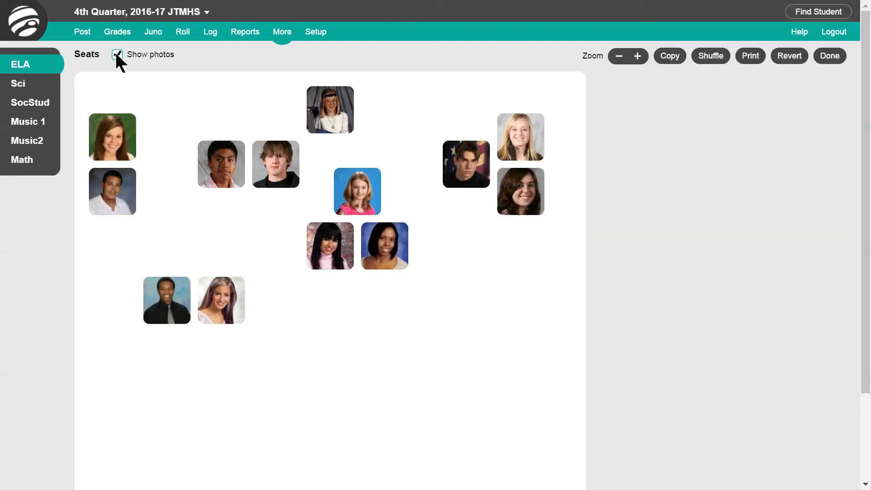
click(117, 54)
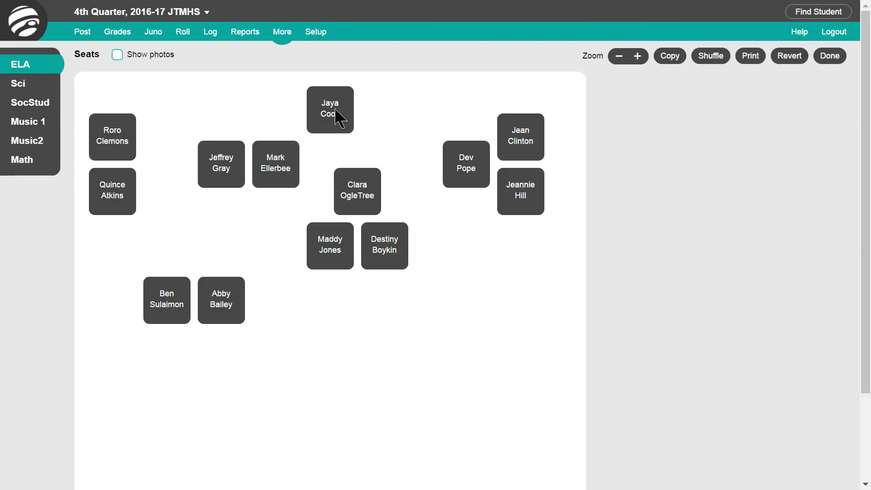
- Swap the student in the topmost seat with the one seated just below, and try adding and removing an empty seat beside them
drag(340, 116, 364, 192)
click(414, 119)
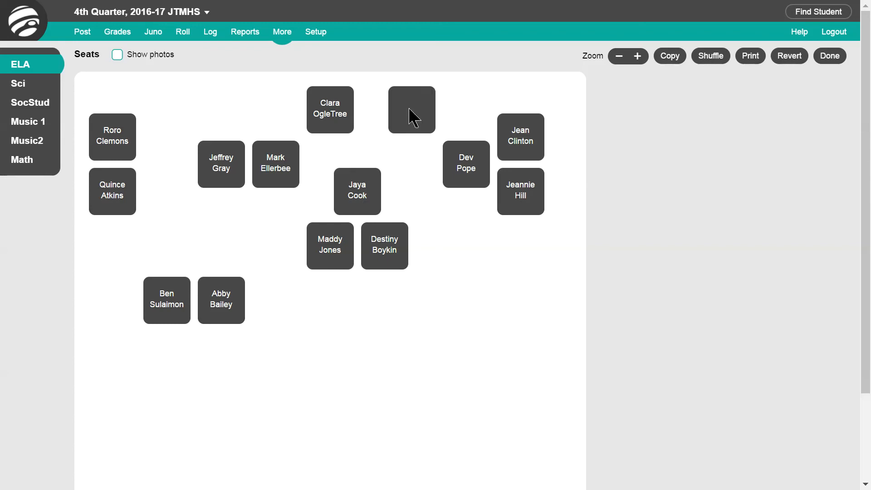
click(414, 119)
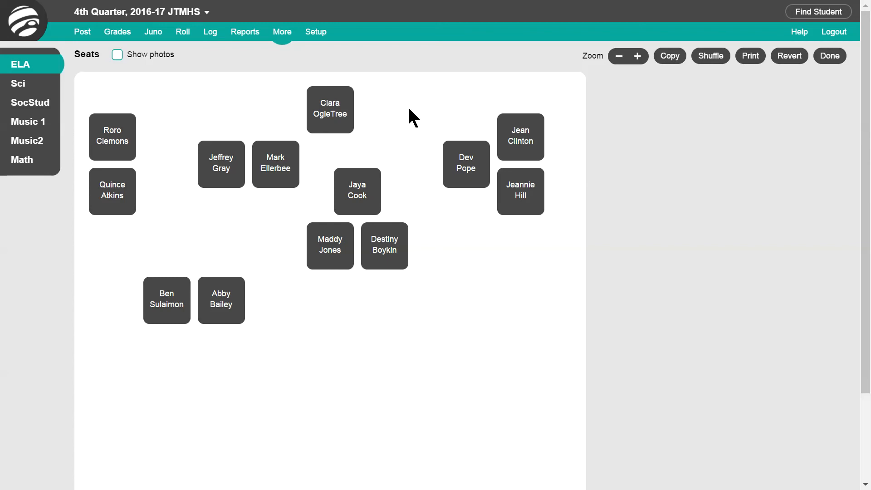
- View the printable version of the ELA seating chart and return to the list of reports
click(755, 58)
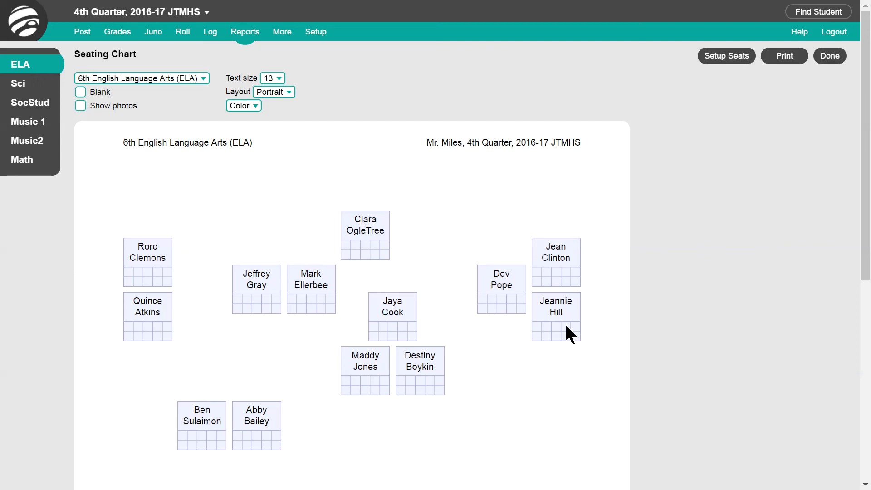
click(244, 37)
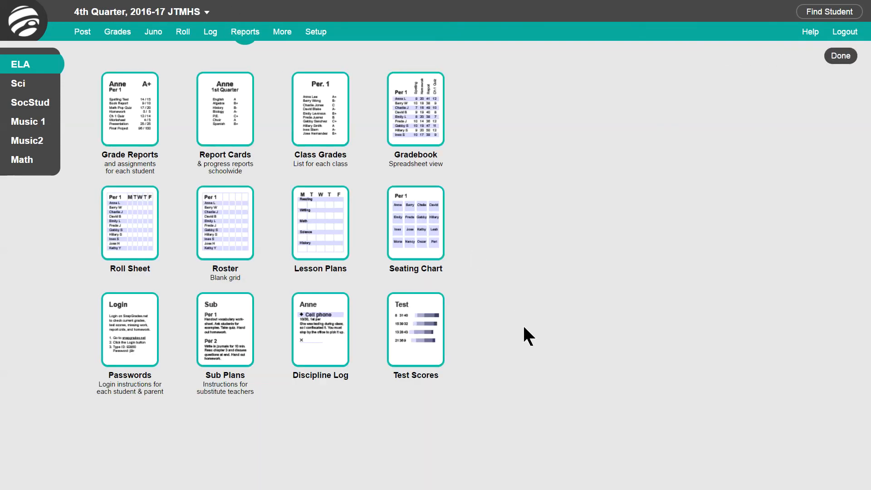